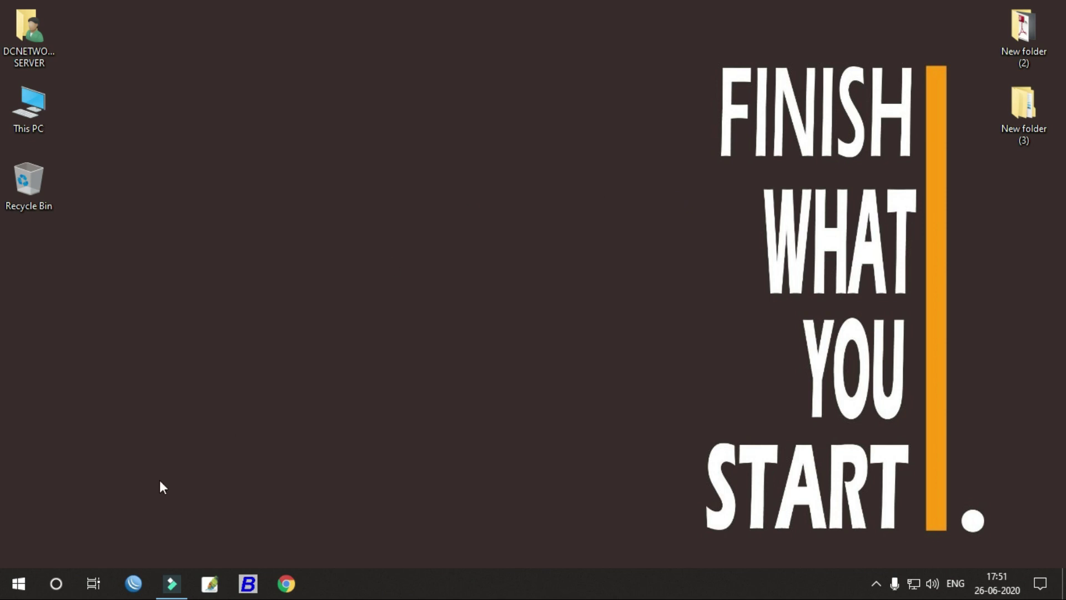
Step: Search 'computer' in the Start menu and launch Computer Management from Best match
{"action": "left_click", "coordinate": [27, 591]}
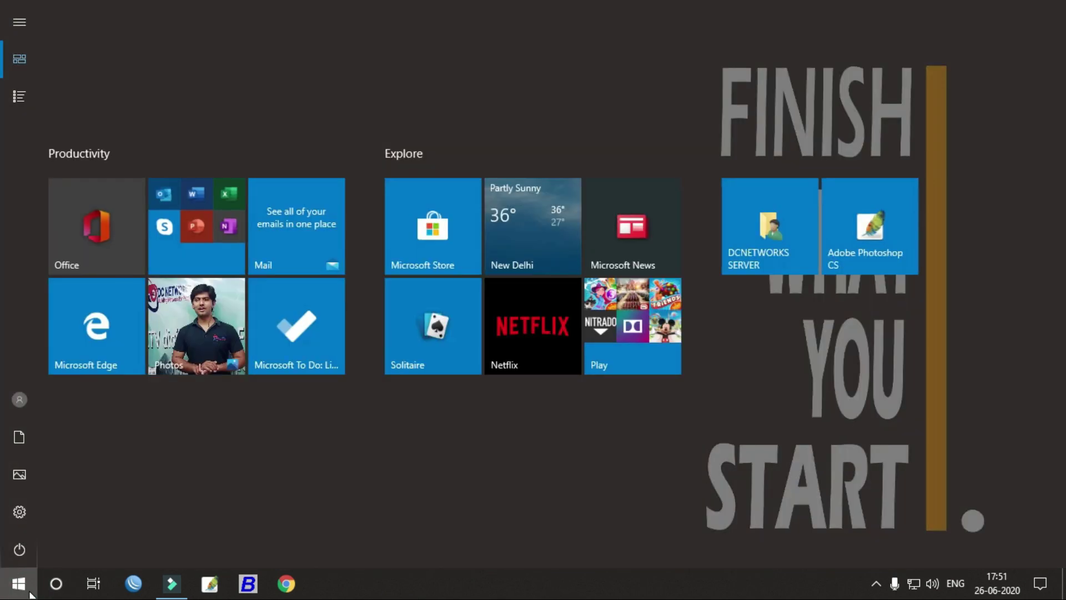
{"action": "type", "text": "co"}
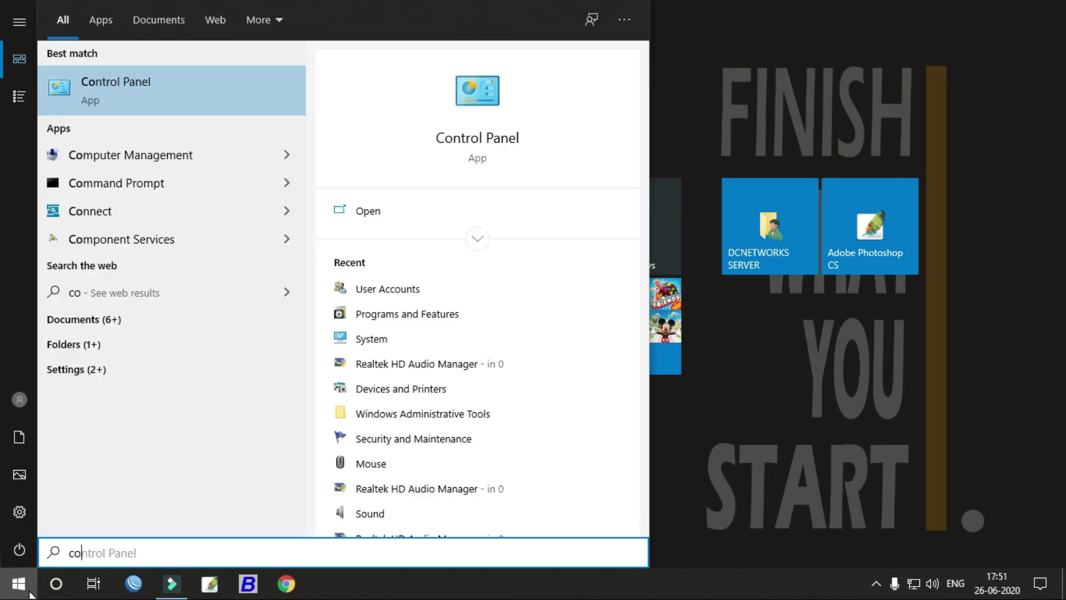
{"action": "type", "text": "mputer"}
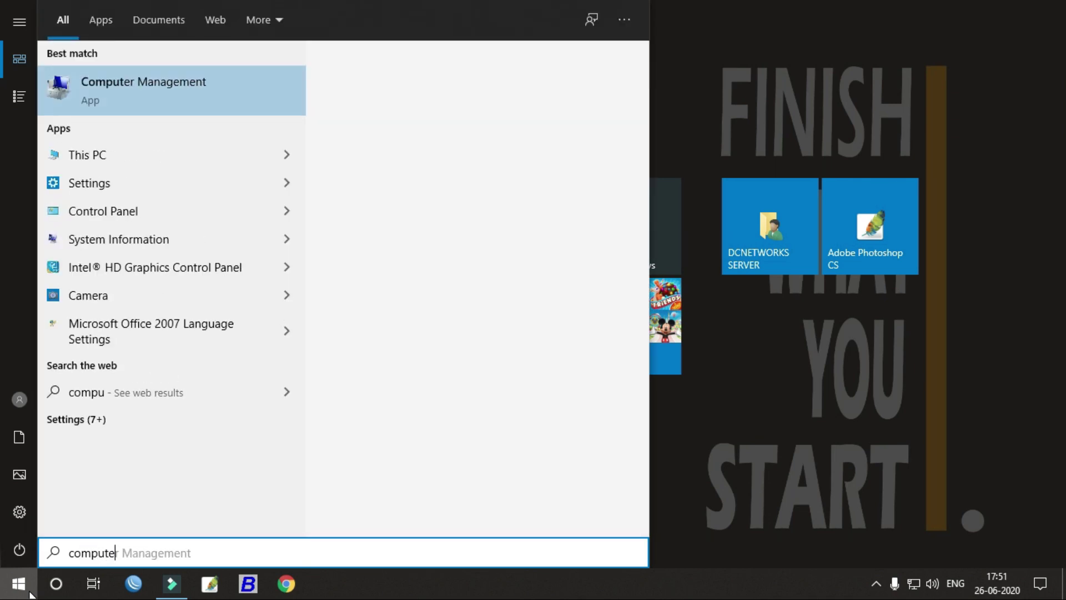
{"action": "left_click", "coordinate": [128, 98]}
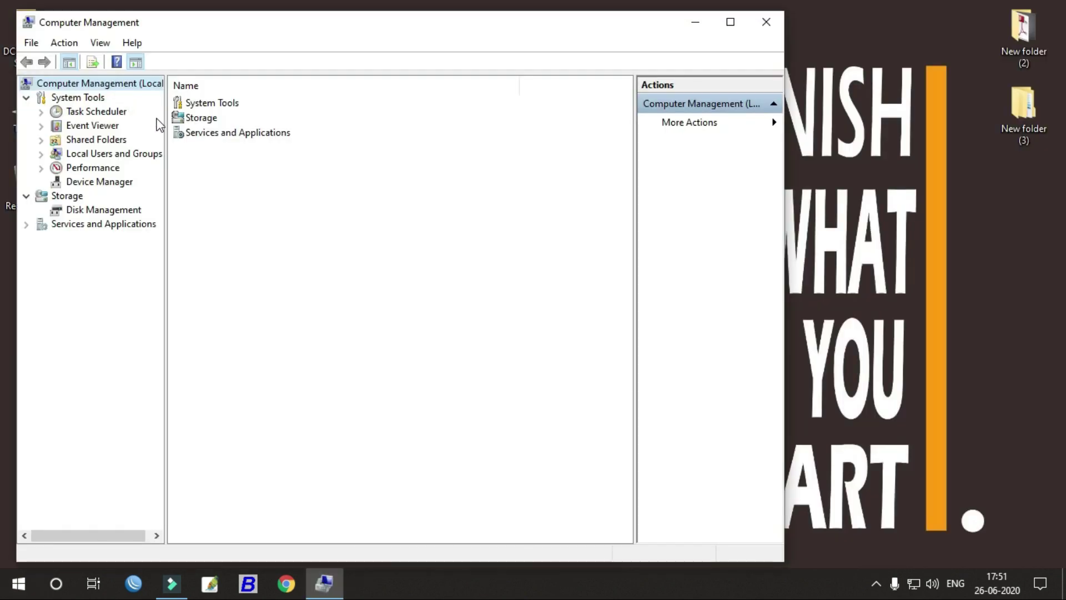
Step: Maximize Computer Management, expand Local Users and Groups, and bring up the Users folder's options
{"action": "left_click", "coordinate": [730, 22]}
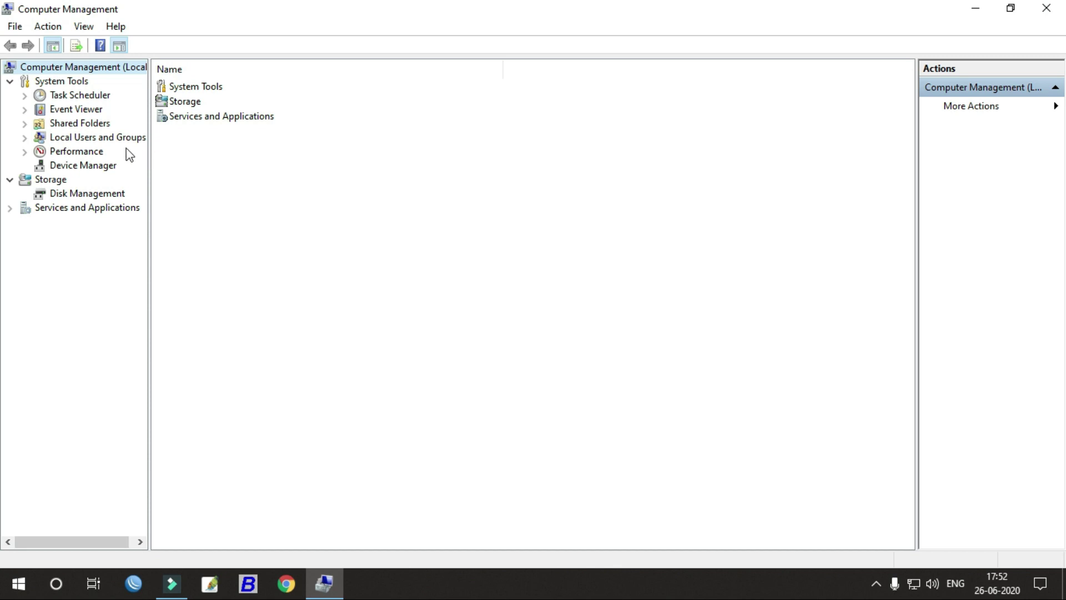
{"action": "double_click", "coordinate": [112, 141]}
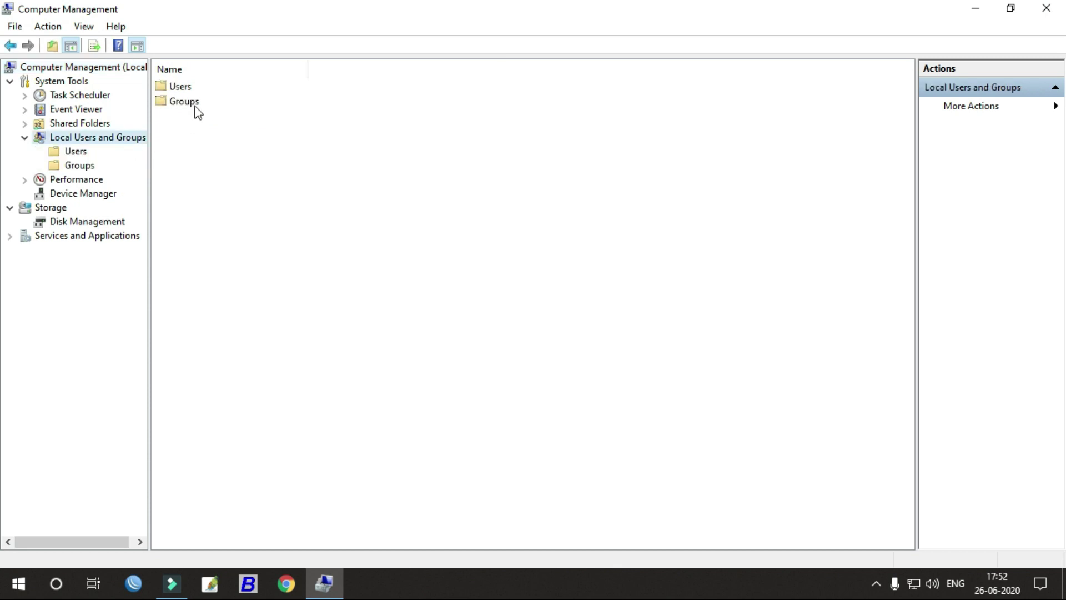
{"action": "left_click", "coordinate": [184, 131]}
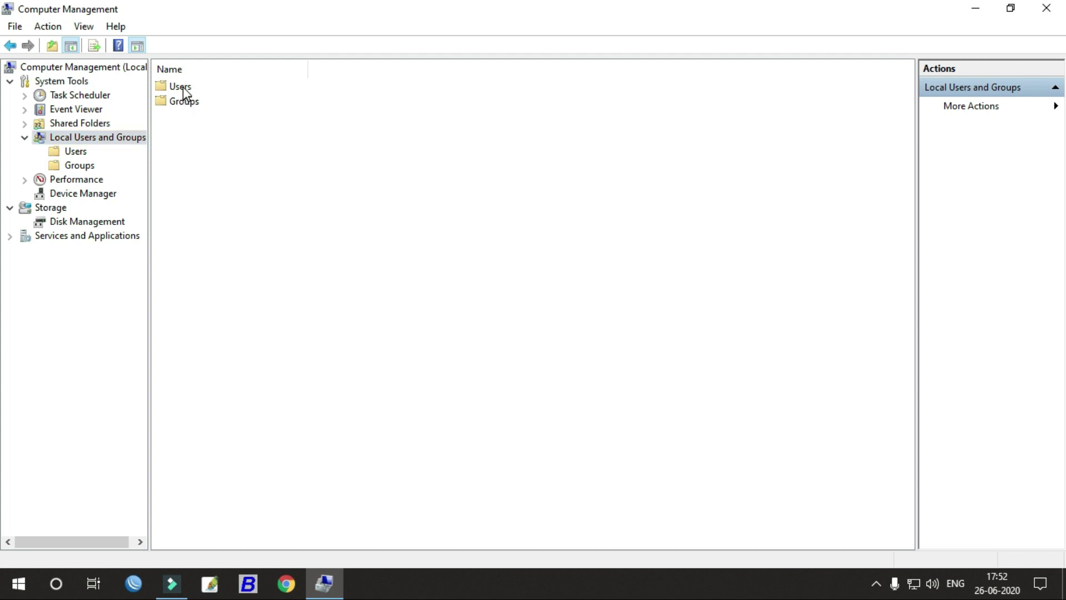
{"action": "left_click", "coordinate": [182, 87]}
{"action": "right_click", "coordinate": [182, 88]}
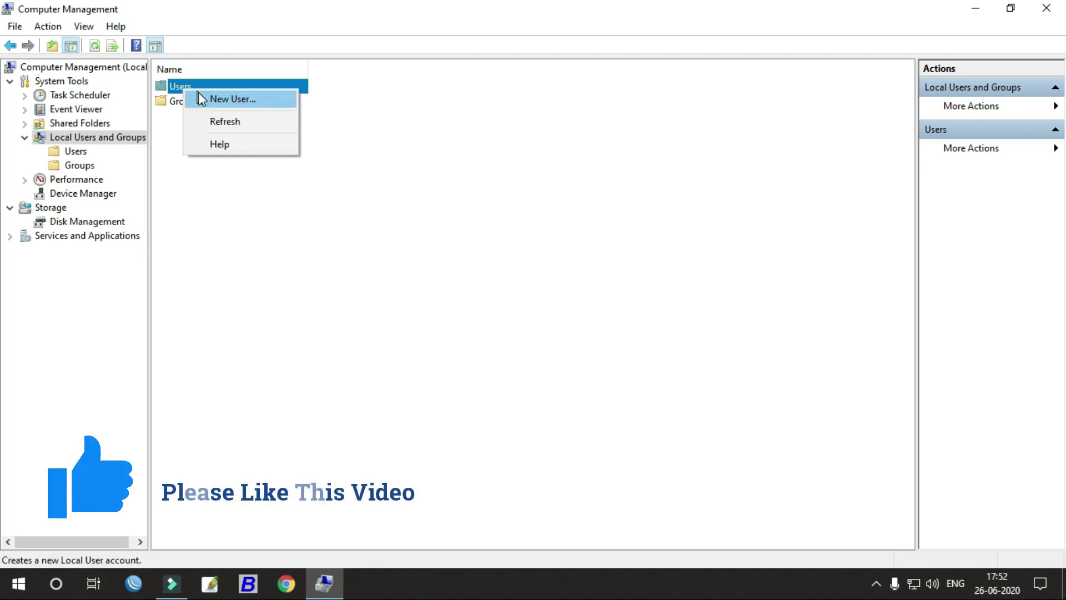
Step: Create local user 'admin' with full name 'admin' via New User, then open the Users folder
{"action": "left_click", "coordinate": [210, 99]}
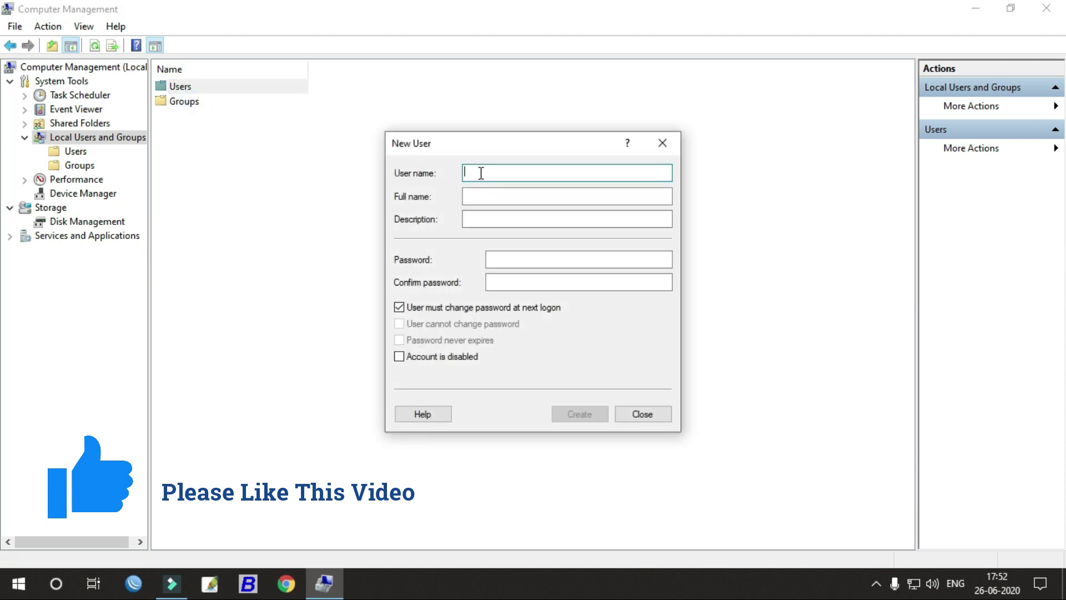
{"action": "type", "text": "admin"}
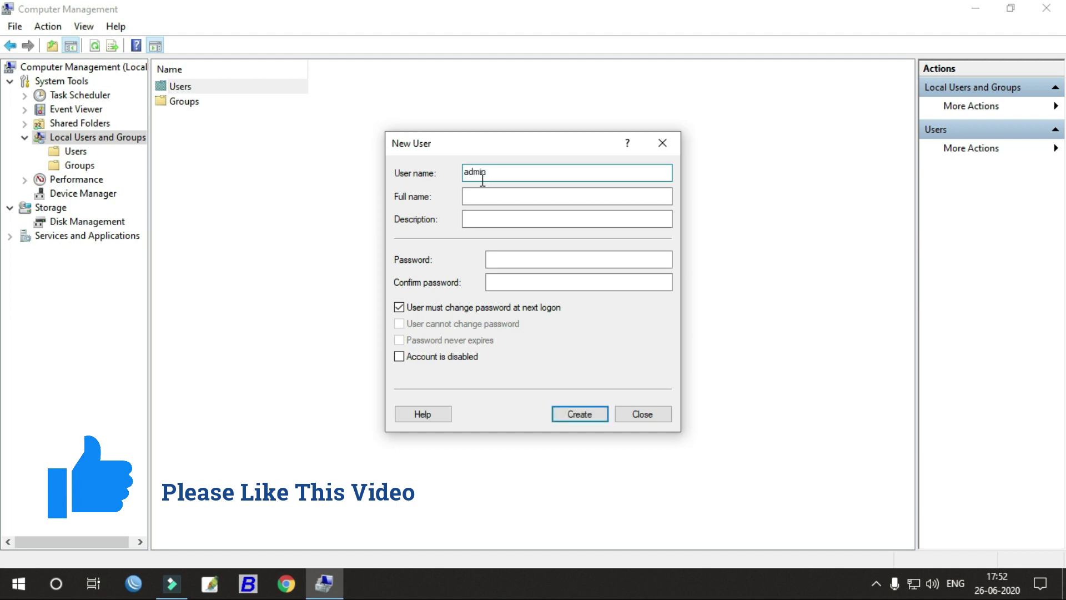
{"action": "left_click", "coordinate": [492, 198]}
{"action": "type", "text": "ad"}
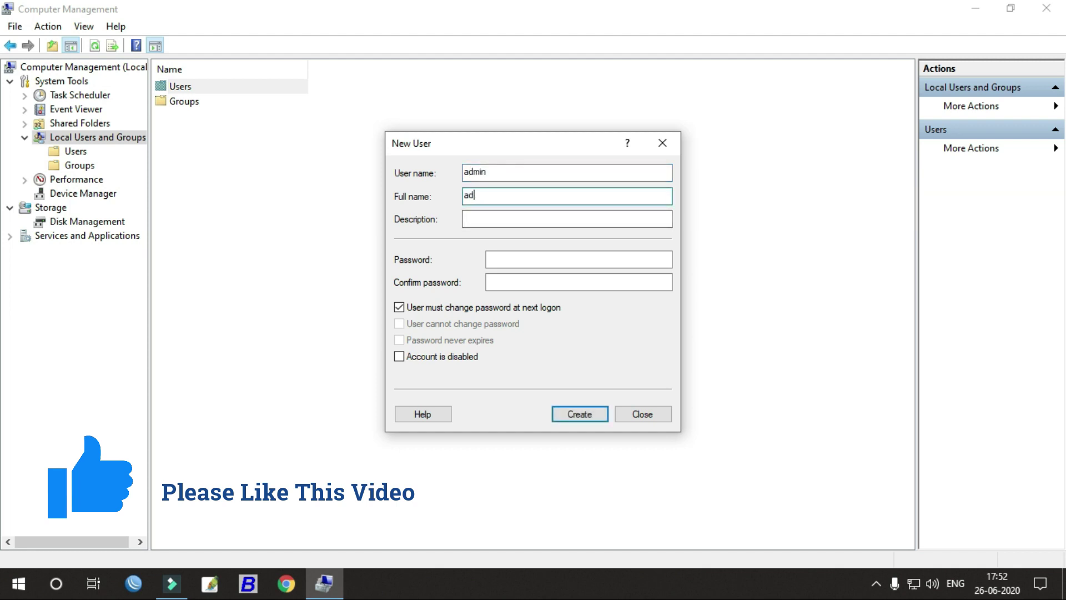
{"action": "type", "text": "min"}
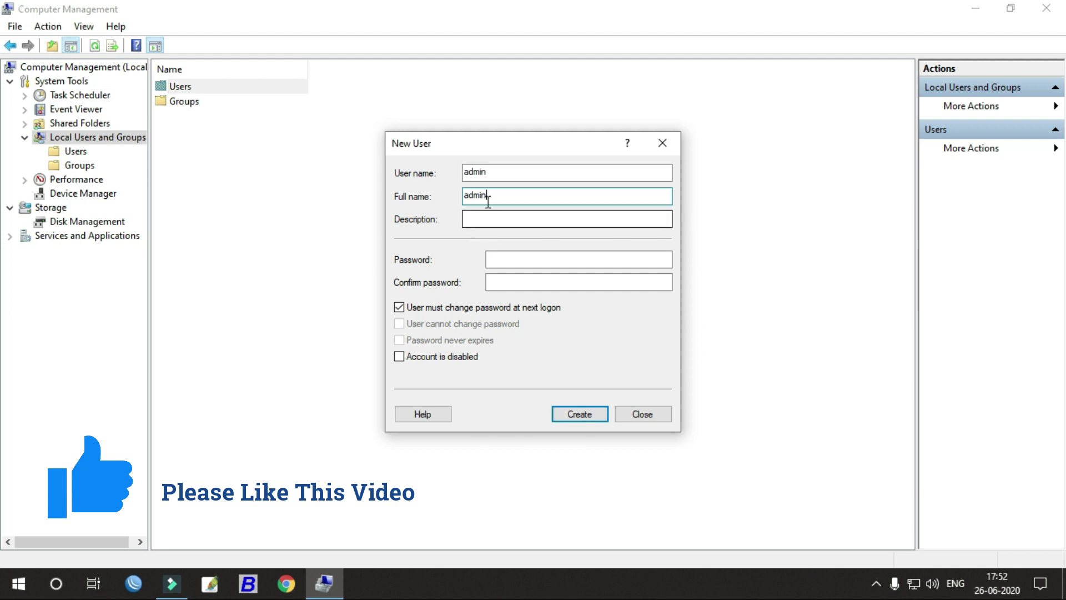
{"action": "left_click", "coordinate": [506, 258]}
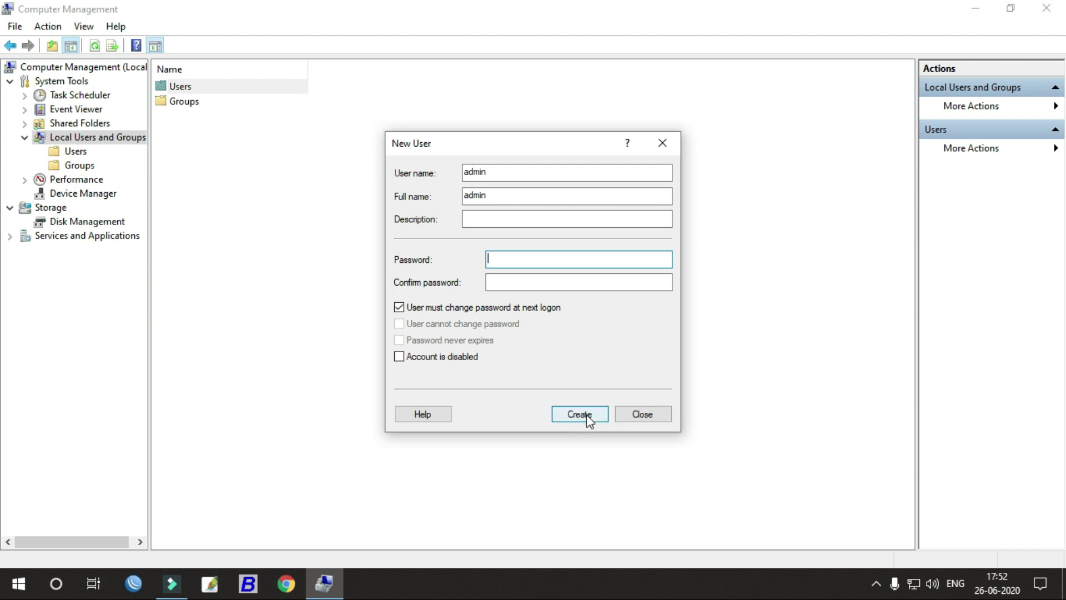
{"action": "left_click", "coordinate": [586, 414]}
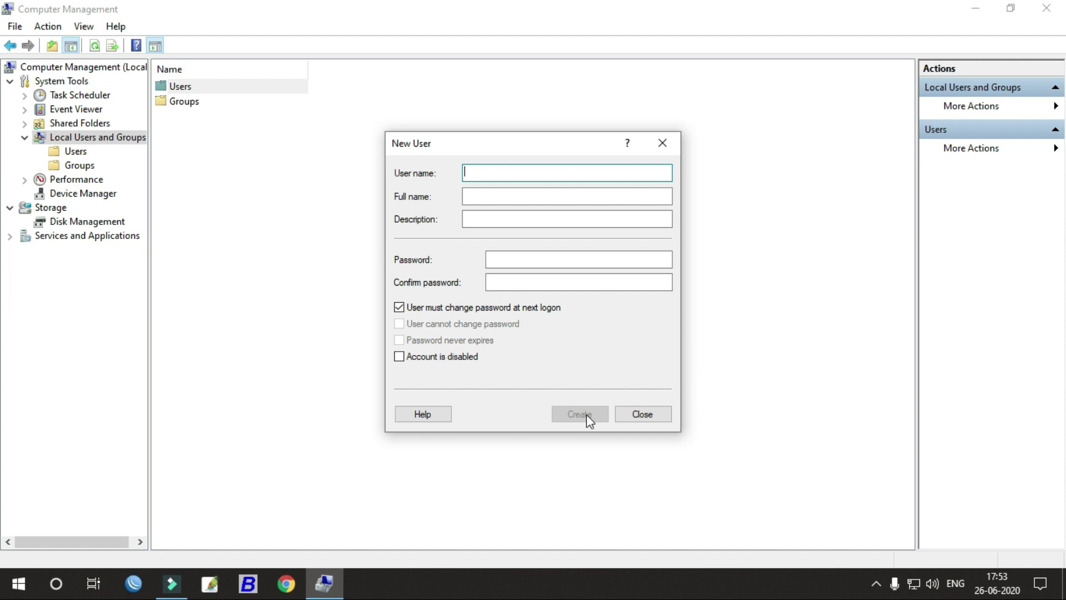
{"action": "left_click", "coordinate": [642, 414]}
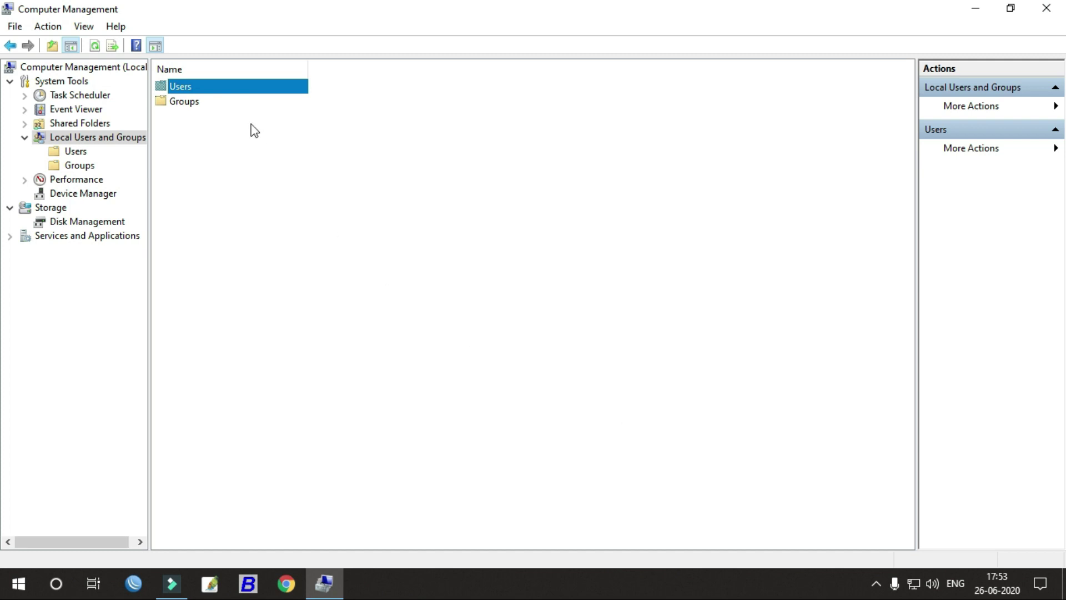
{"action": "double_click", "coordinate": [202, 89]}
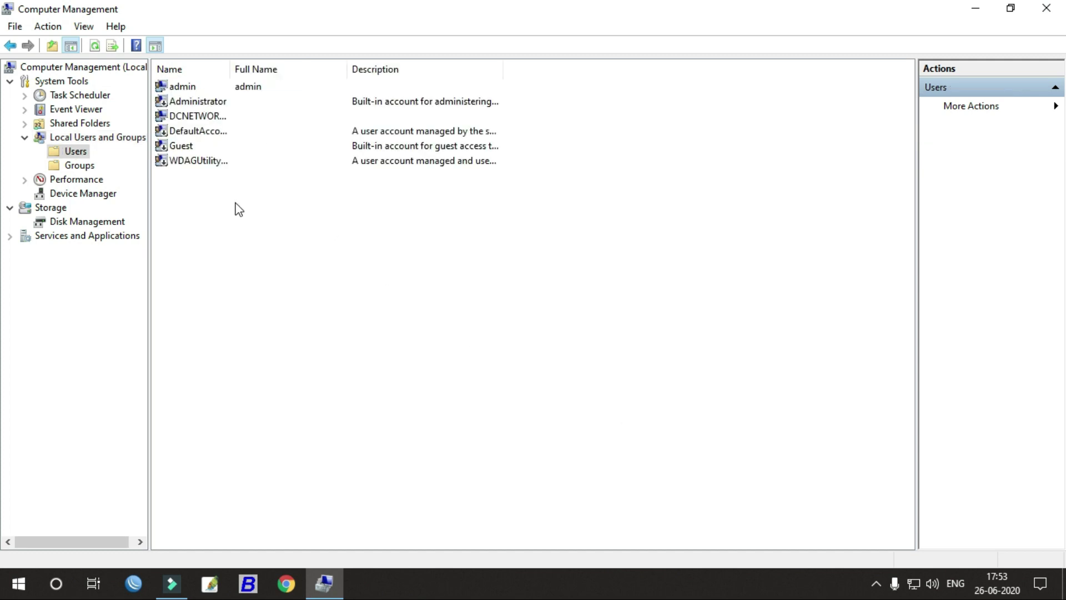
Step: Select the admin account in the Users list and bring up its context menu
{"action": "left_click", "coordinate": [191, 89]}
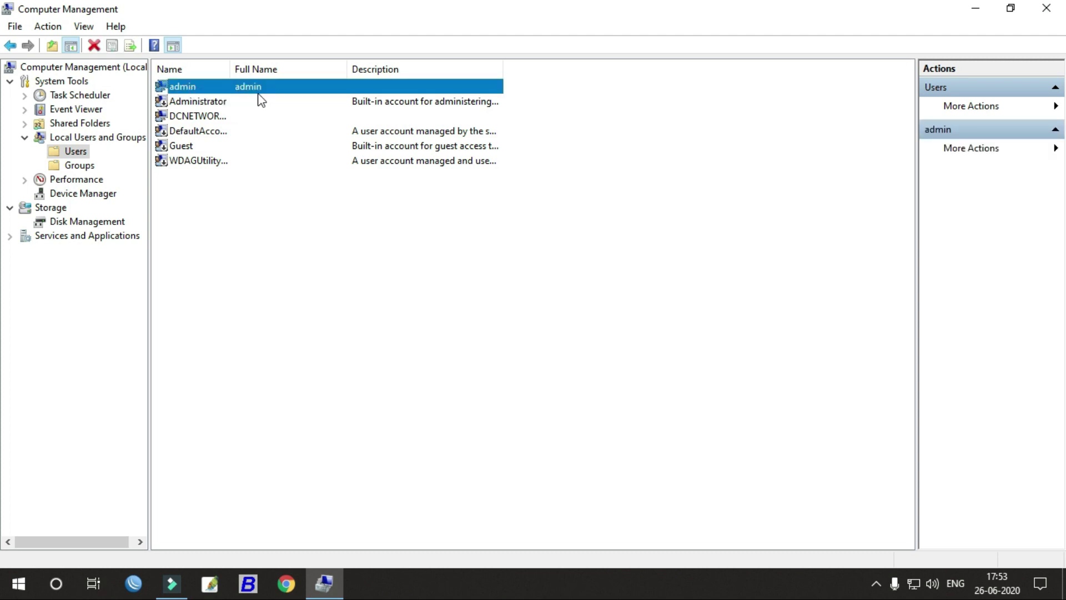
{"action": "left_click", "coordinate": [267, 186]}
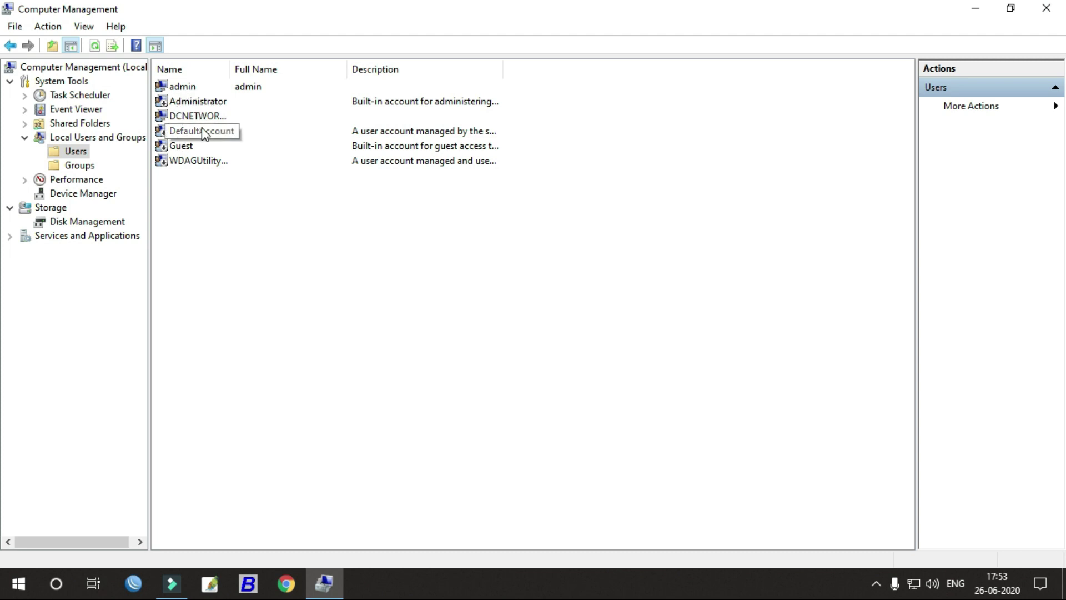
{"action": "left_click", "coordinate": [190, 92]}
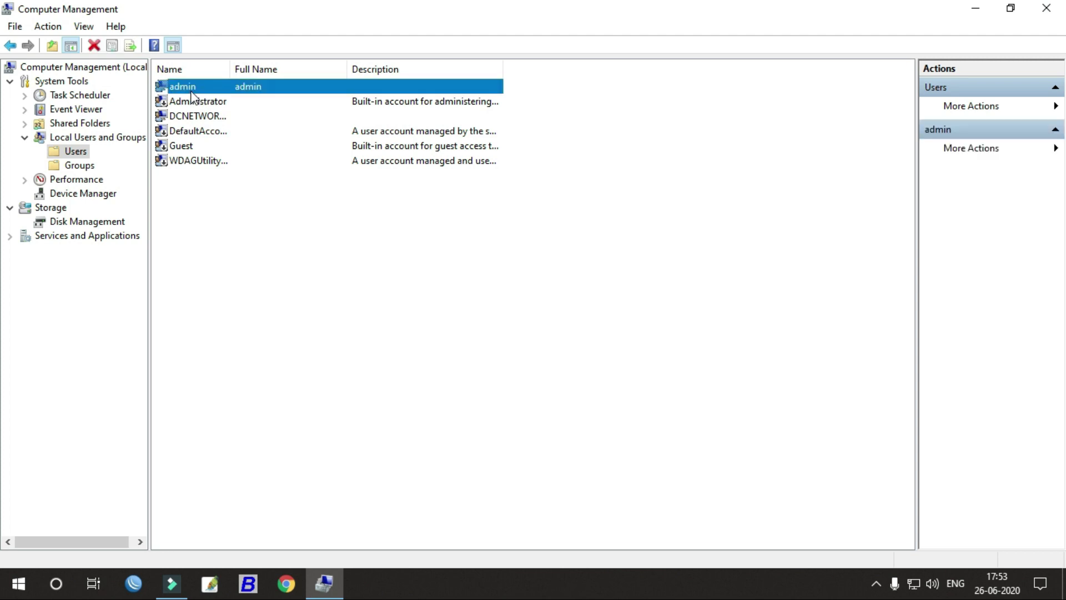
{"action": "right_click", "coordinate": [191, 93]}
{"action": "left_click", "coordinate": [181, 251]}
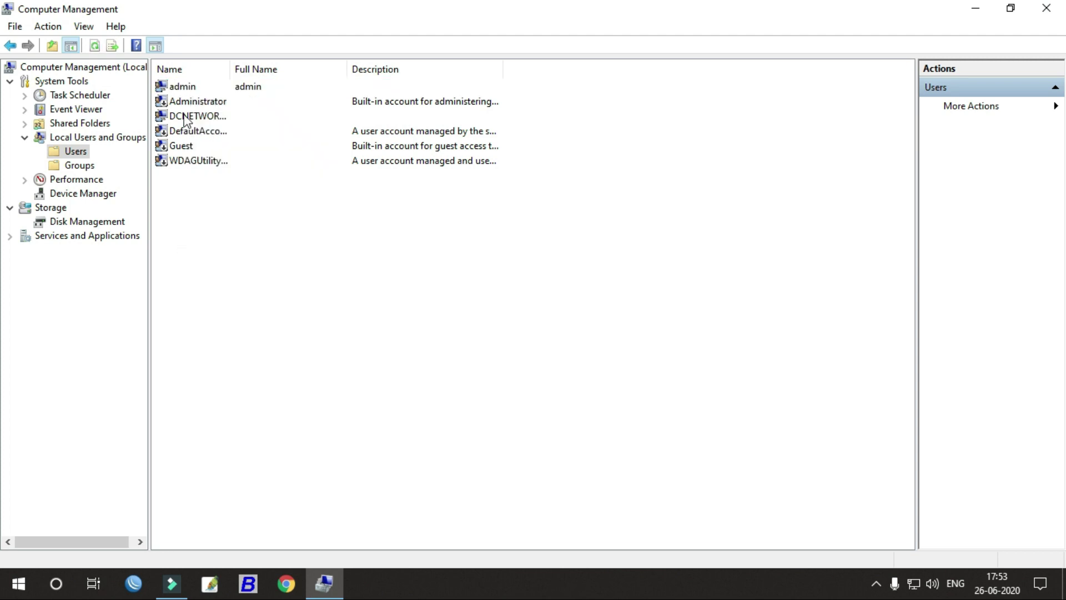
{"action": "left_click", "coordinate": [186, 89]}
{"action": "right_click", "coordinate": [186, 89]}
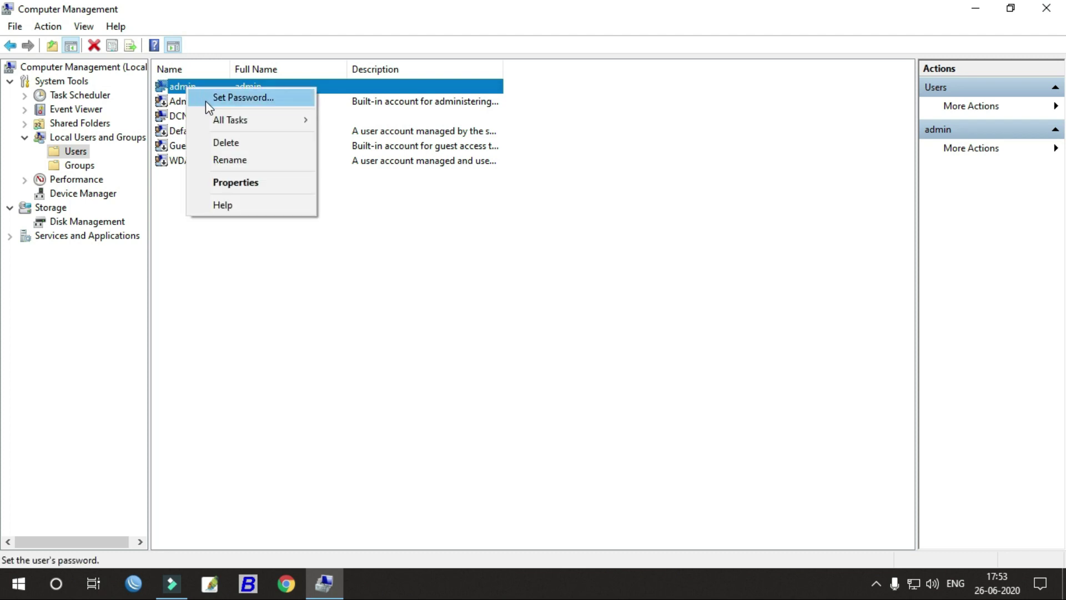
{"action": "mouse_move", "coordinate": [237, 129]}
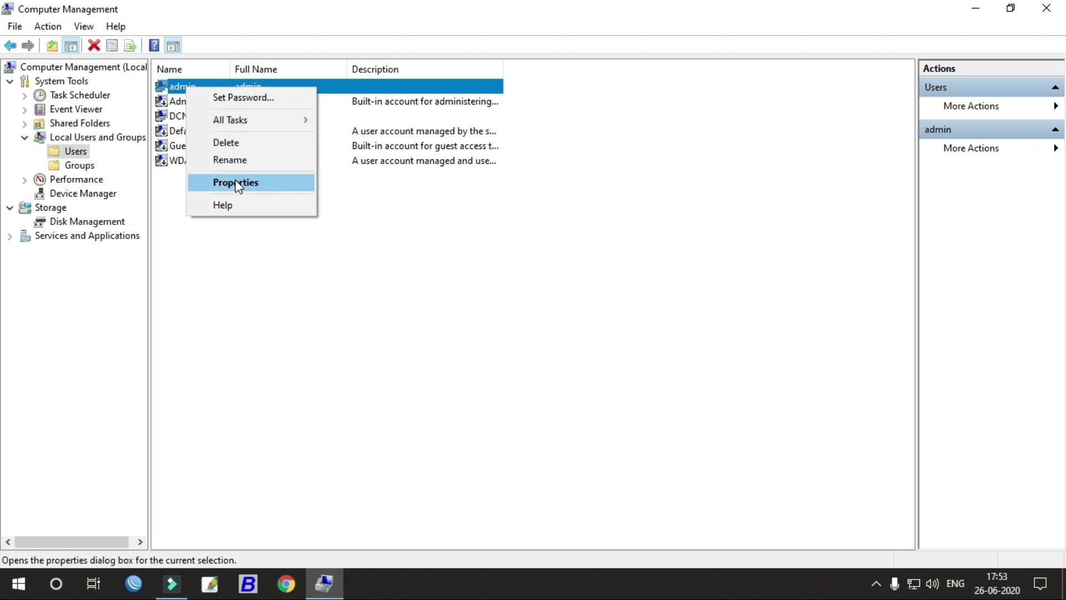
Step: Delete the admin account, confirm the deletion, and close Computer Management
{"action": "left_click", "coordinate": [245, 145]}
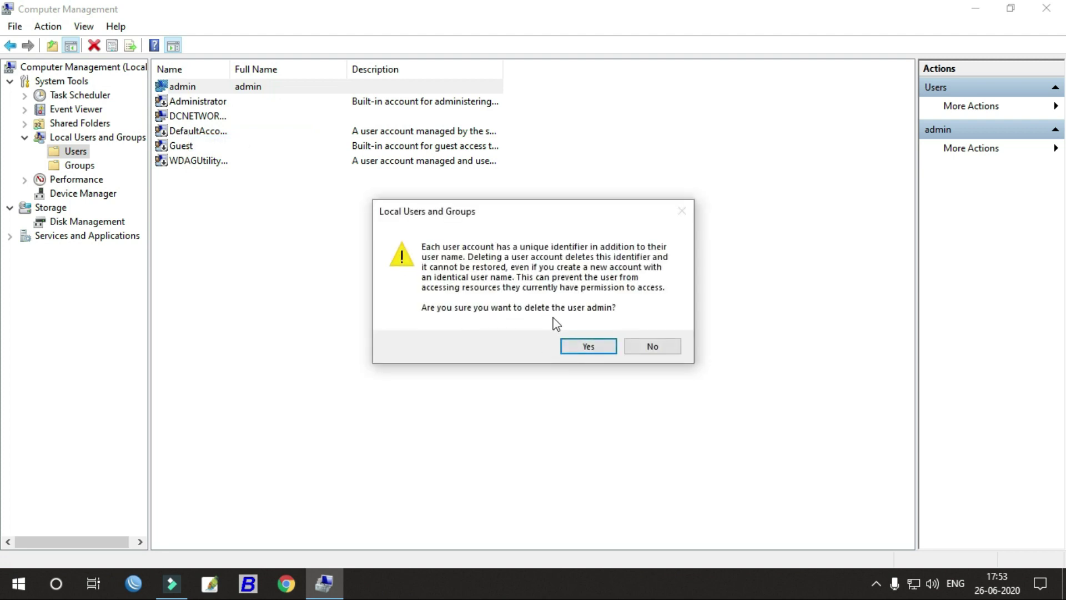
{"action": "left_click", "coordinate": [591, 346]}
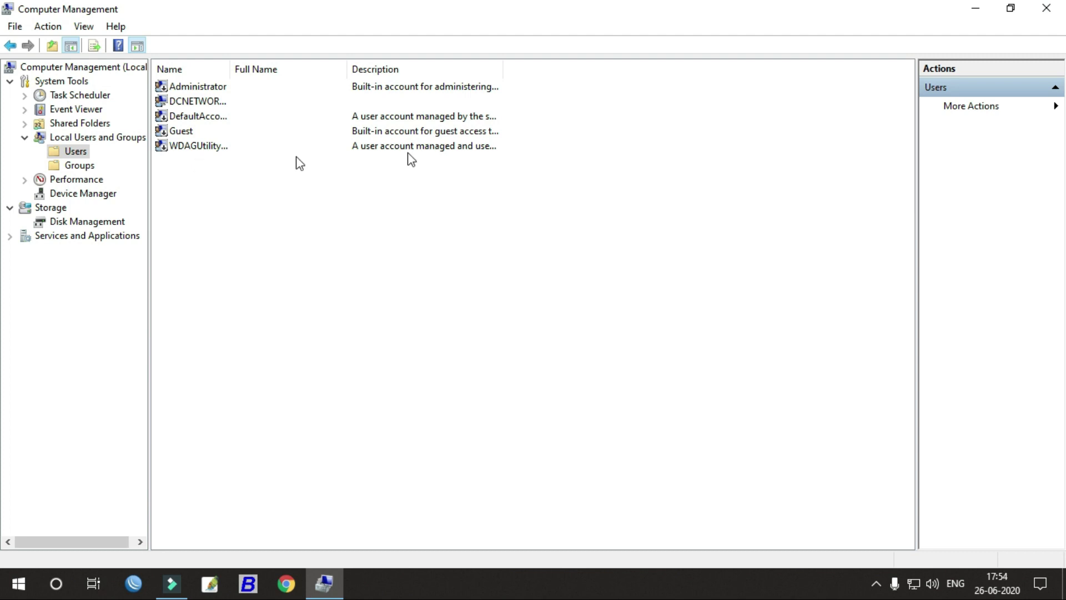
{"action": "left_click", "coordinate": [1042, 10]}
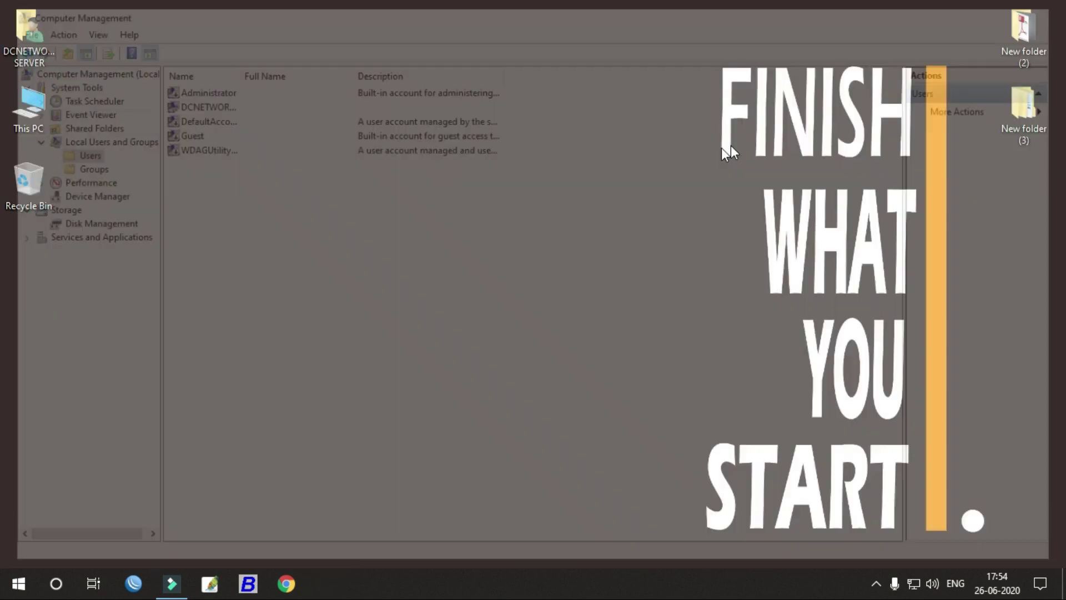
Step: Refresh the desktop, then search 'control' from Start to launch Control Panel
{"action": "right_click", "coordinate": [429, 219]}
{"action": "left_click", "coordinate": [451, 265]}
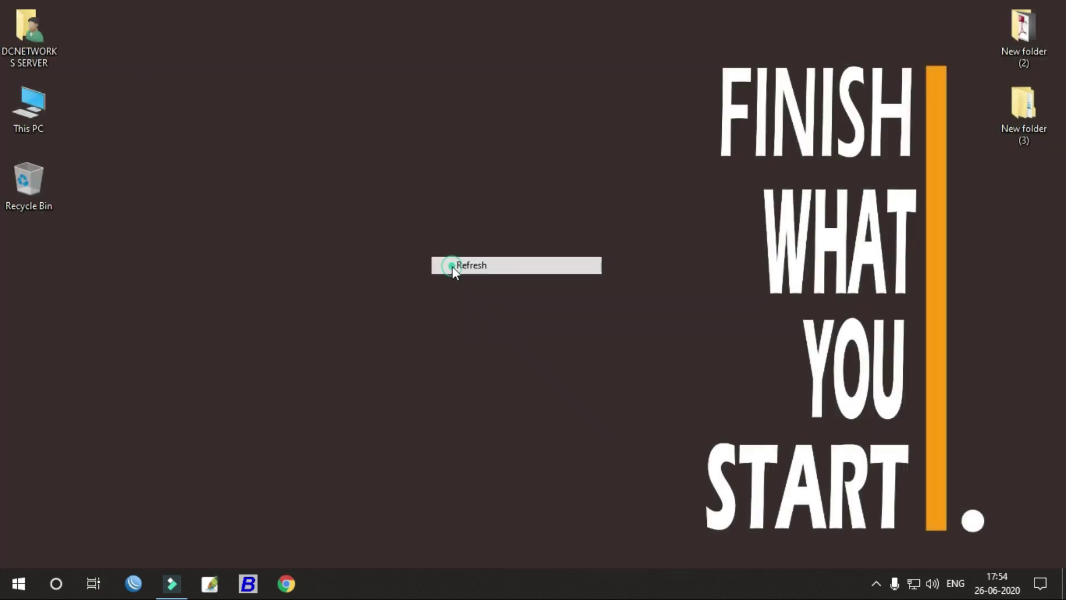
{"action": "left_click", "coordinate": [18, 590]}
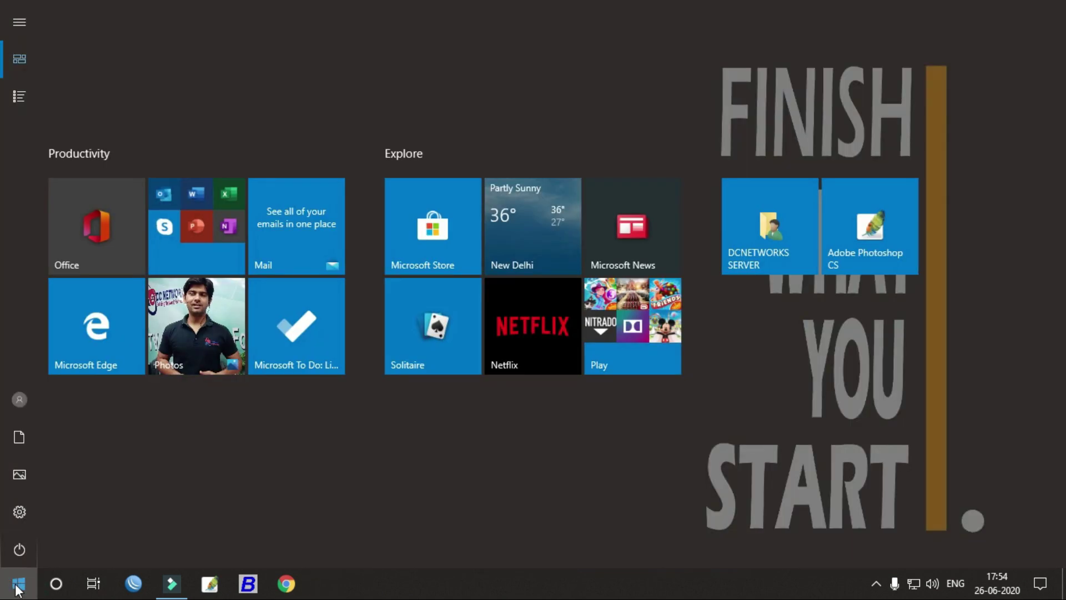
{"action": "type", "text": "control"}
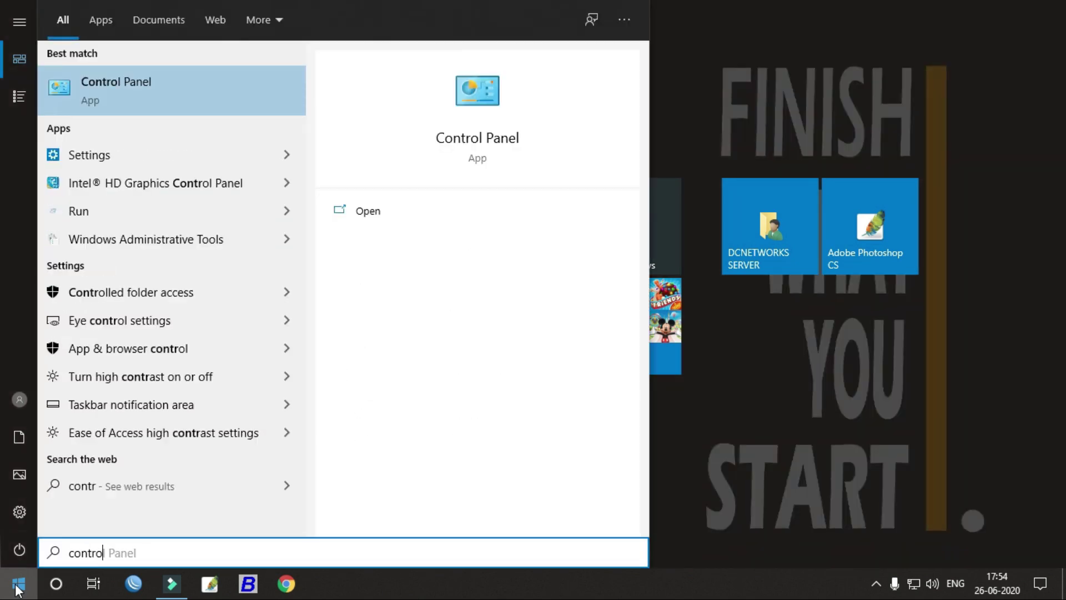
{"action": "key", "text": "Return"}
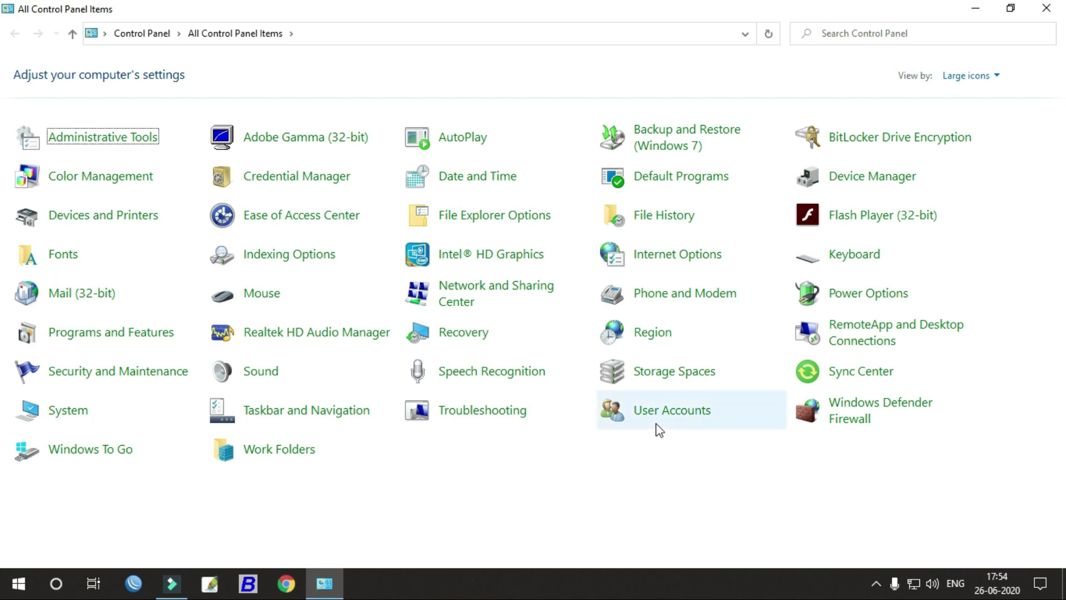
Step: Go to User Accounts > Manage another account and choose to add a new user in PC settings
{"action": "left_click", "coordinate": [661, 417]}
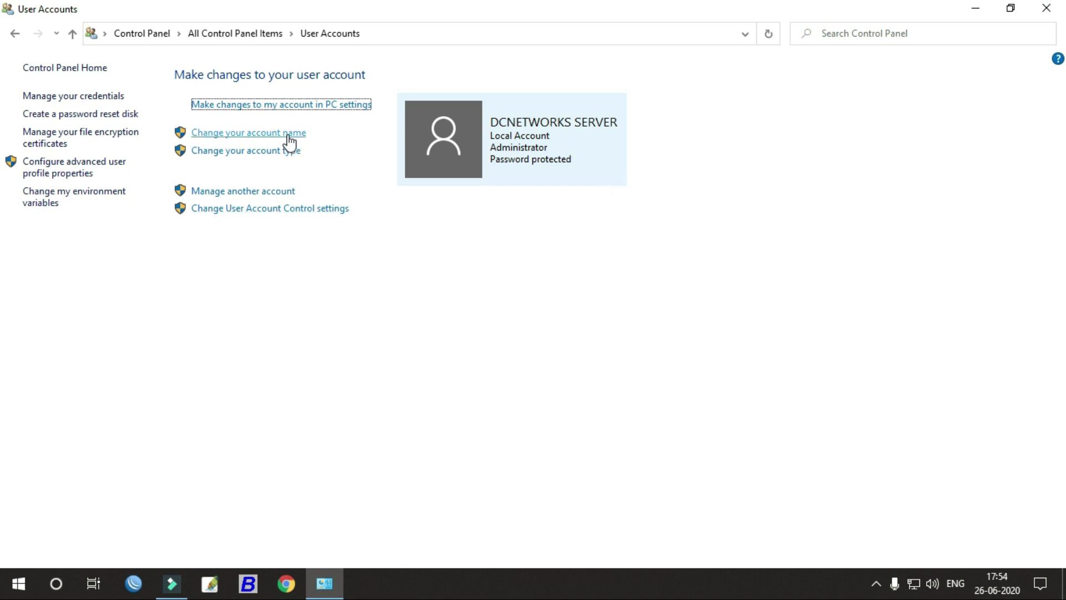
{"action": "left_click", "coordinate": [259, 192]}
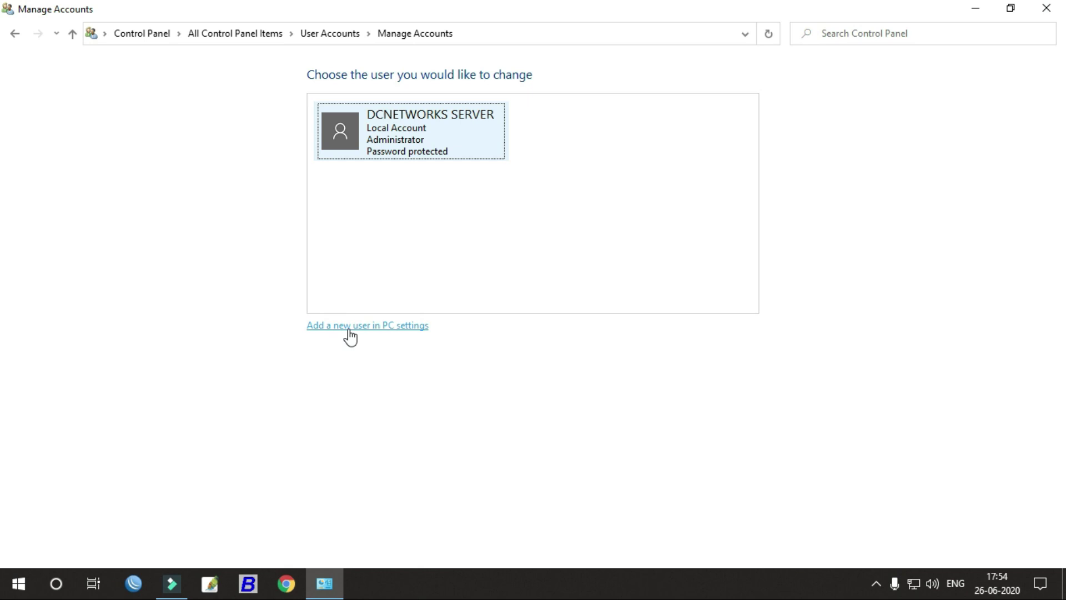
{"action": "left_click", "coordinate": [349, 329]}
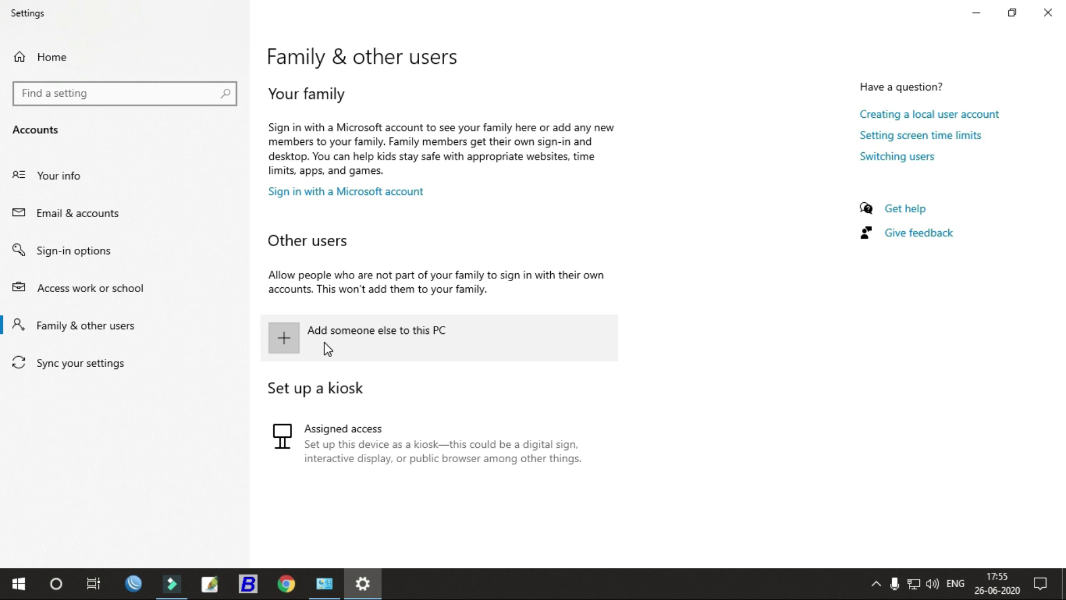
Step: Add local user 'admin' without a Microsoft account, leaving the password fields empty
{"action": "left_click", "coordinate": [364, 329]}
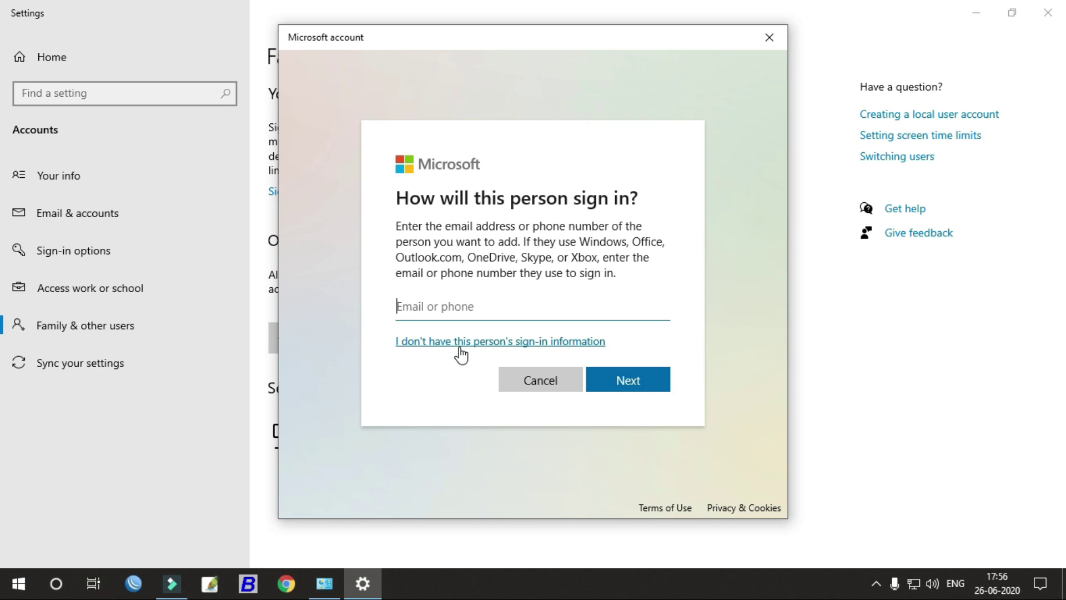
{"action": "left_click", "coordinate": [459, 347]}
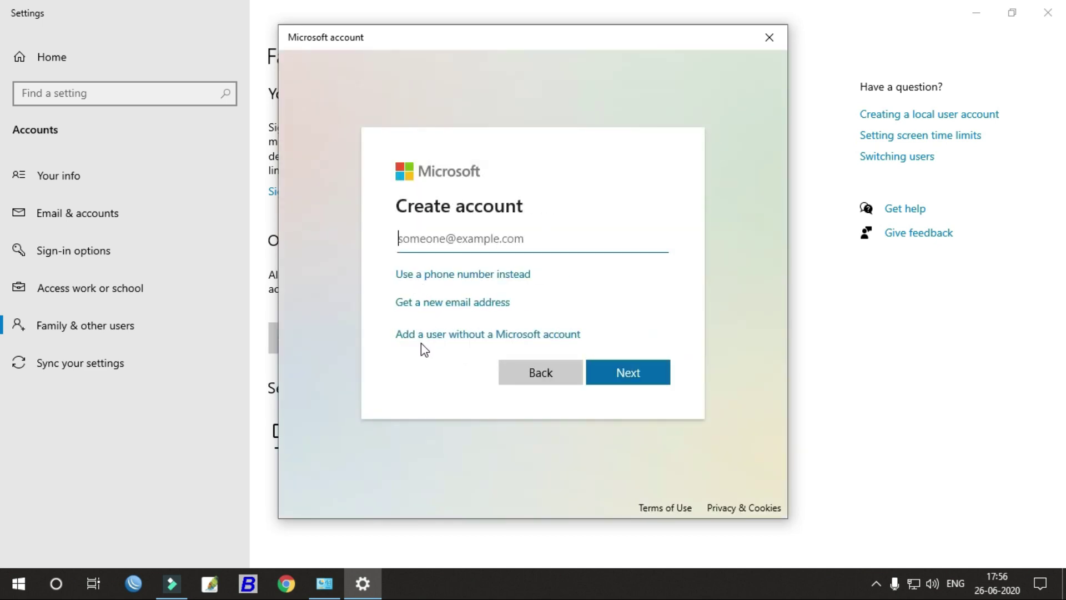
{"action": "left_click", "coordinate": [494, 339]}
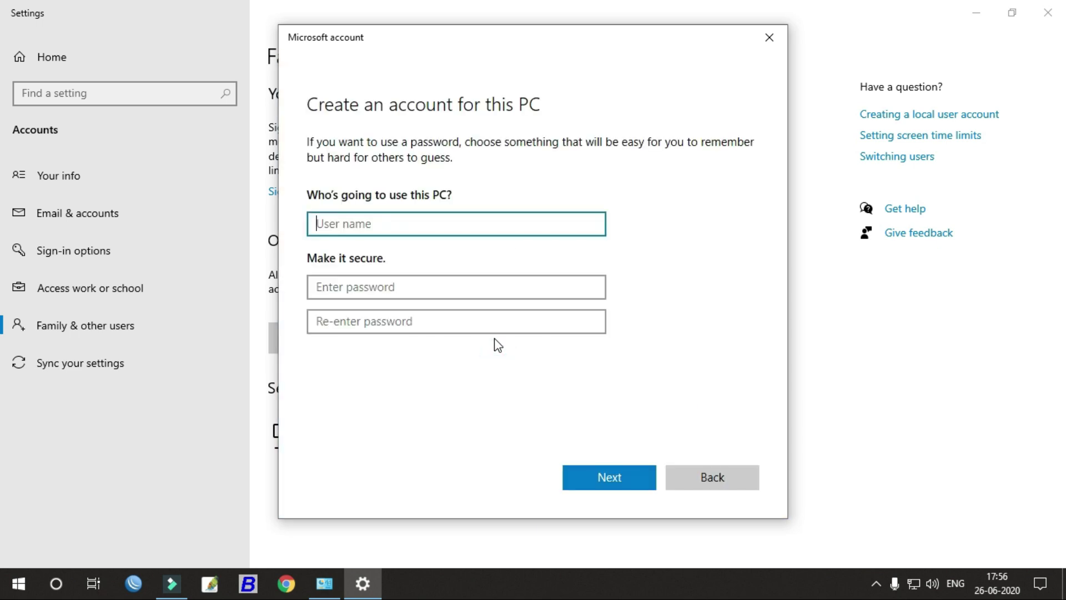
{"action": "left_click", "coordinate": [377, 228]}
{"action": "type", "text": "admin"}
{"action": "left_click", "coordinate": [383, 284]}
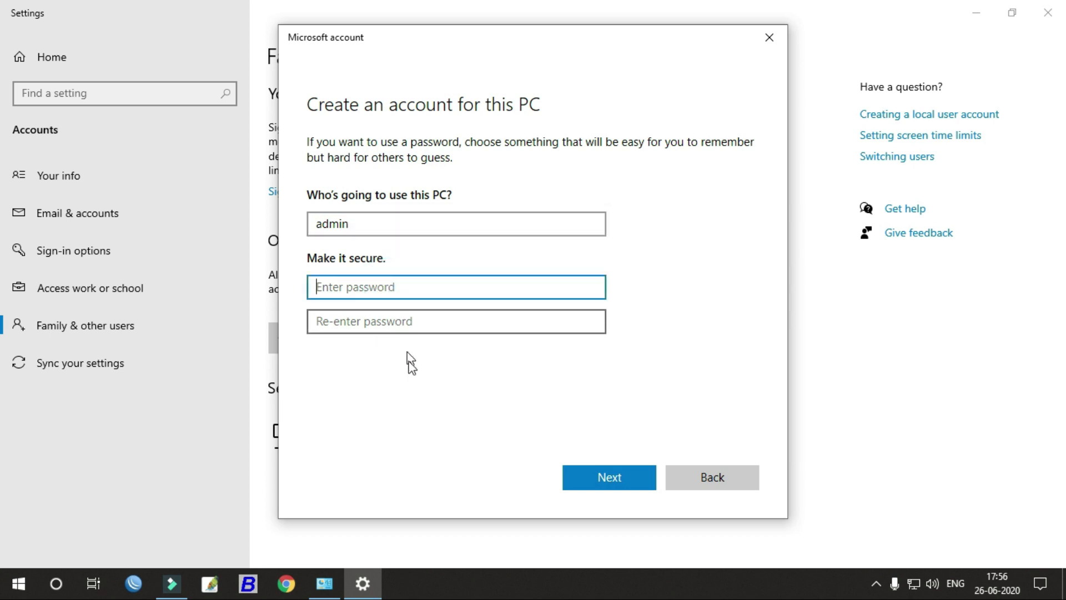
{"action": "left_click", "coordinate": [417, 381]}
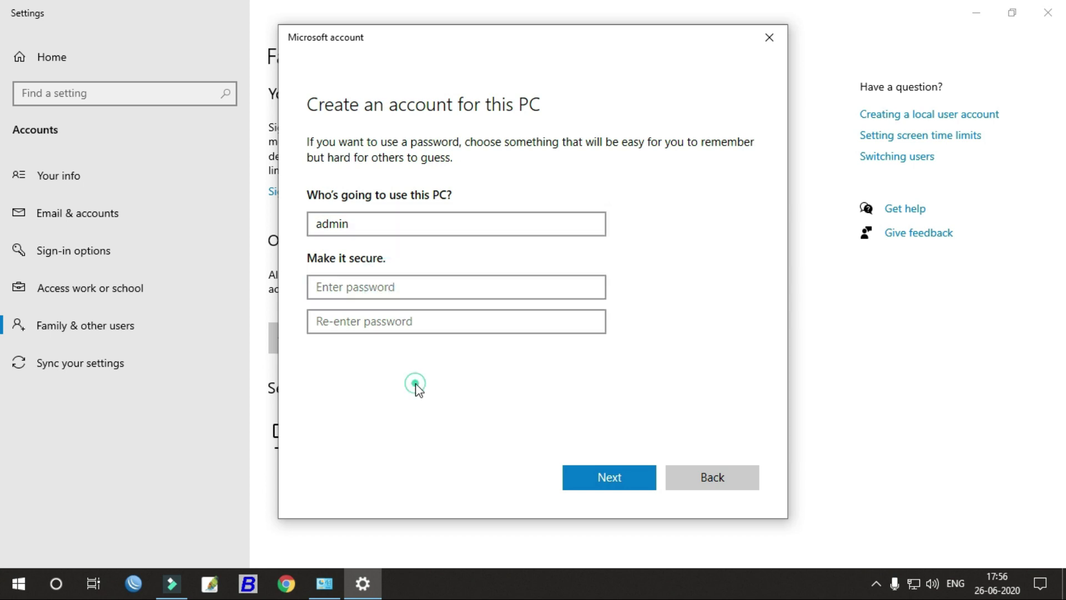
{"action": "left_click", "coordinate": [591, 483]}
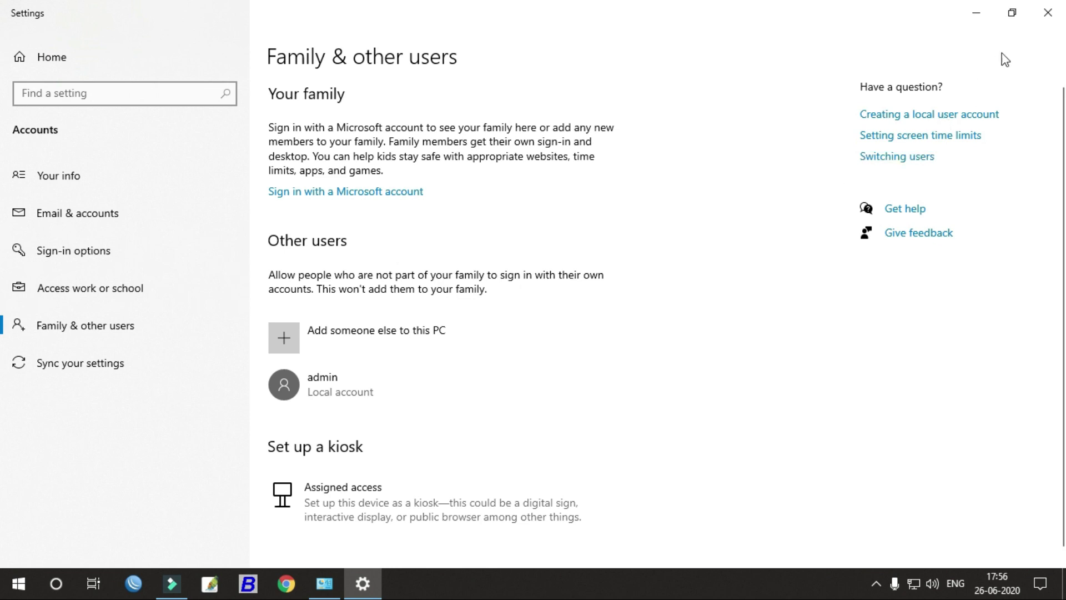
Step: Close Settings and return to Control Panel's Manage Accounts list via User Accounts
{"action": "left_click", "coordinate": [1051, 21]}
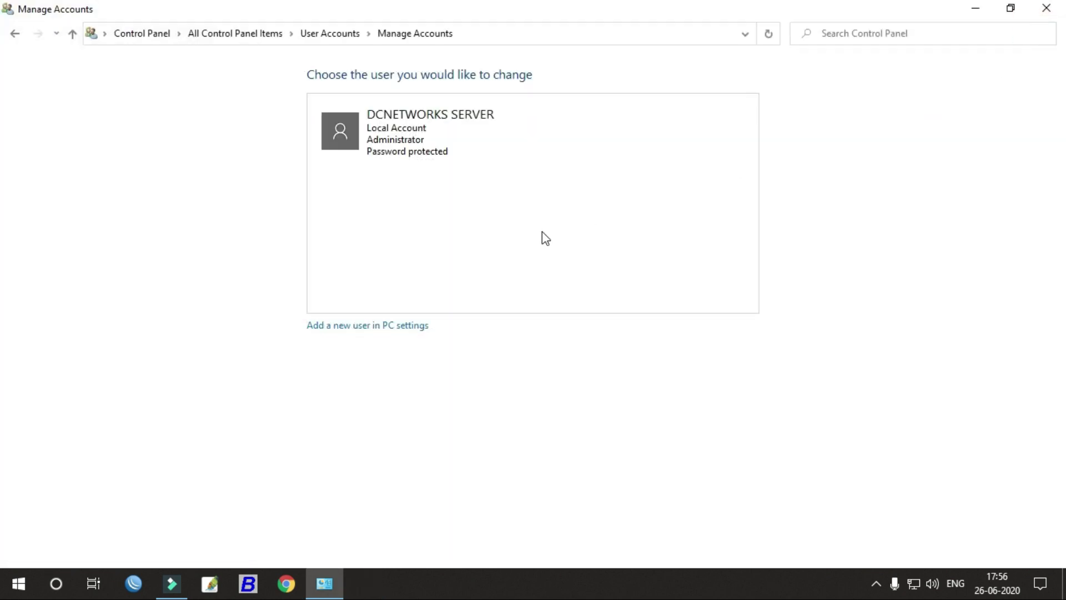
{"action": "left_click", "coordinate": [16, 35]}
{"action": "left_click", "coordinate": [18, 34]}
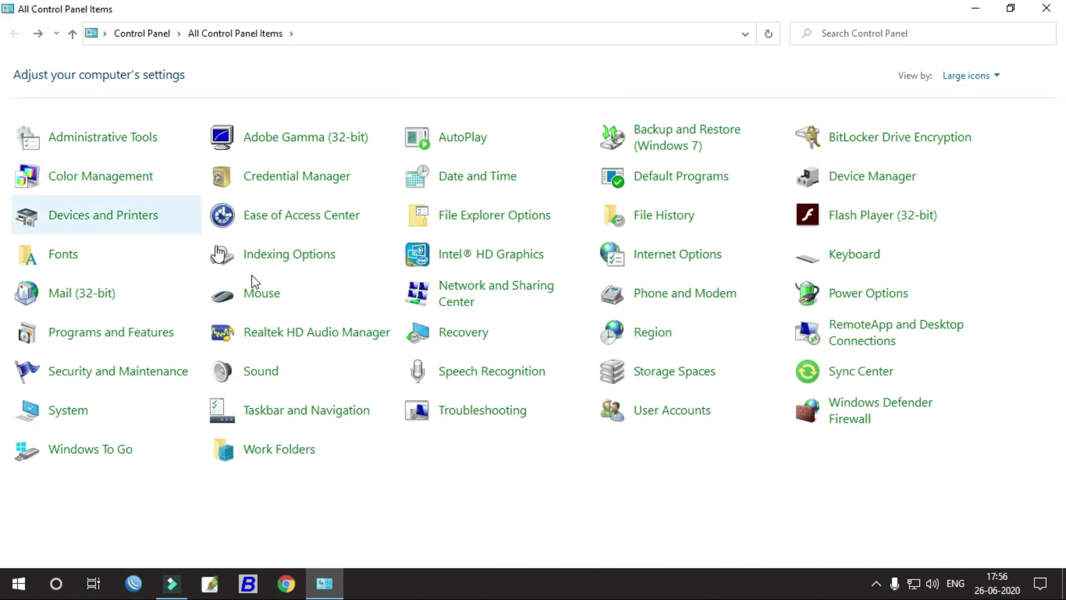
{"action": "left_click", "coordinate": [646, 421]}
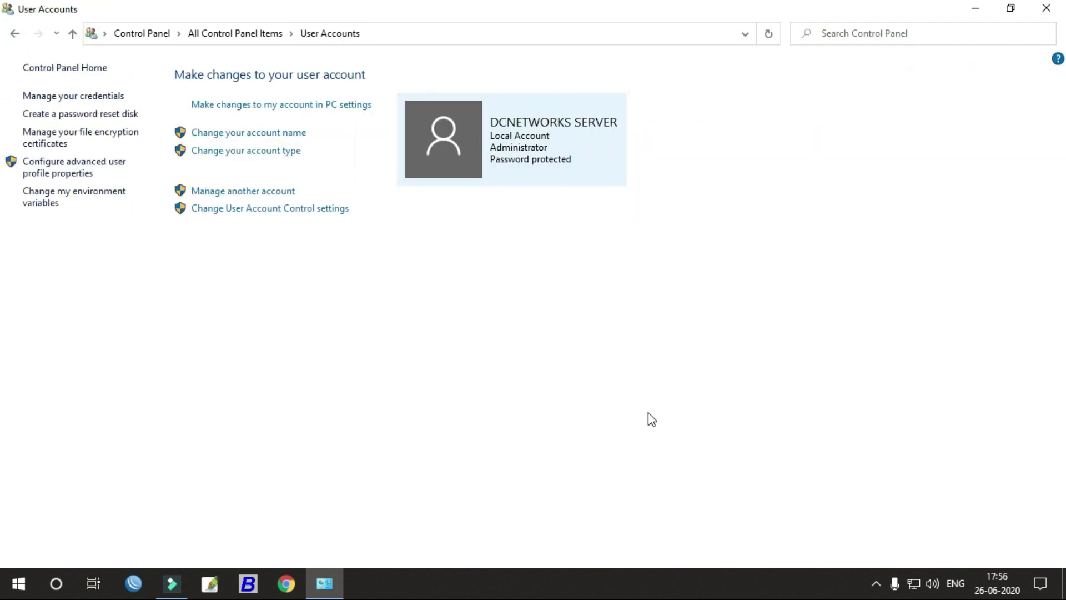
{"action": "left_click", "coordinate": [261, 191]}
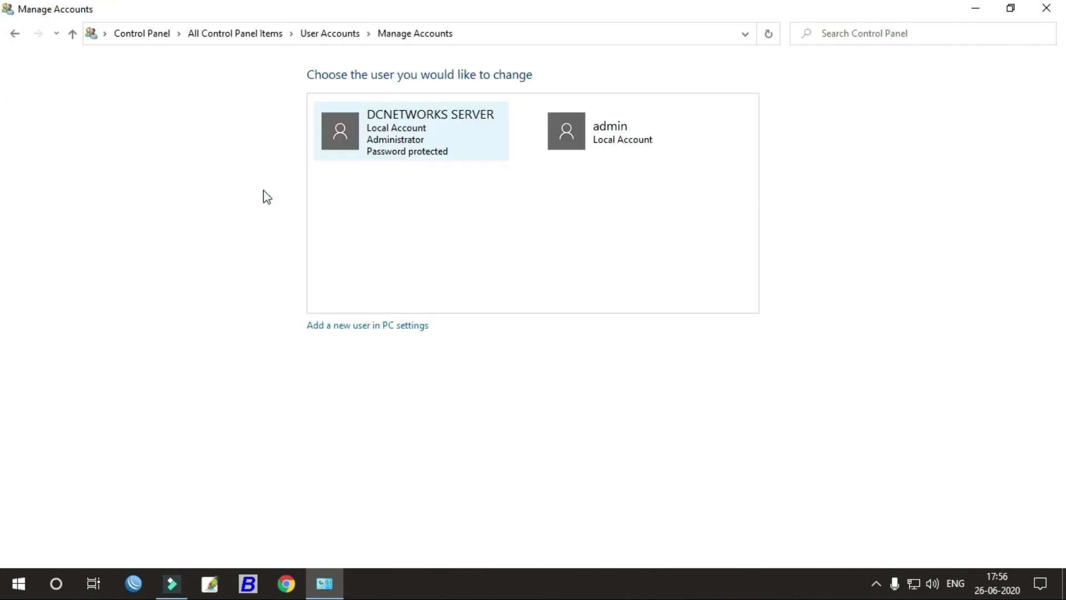
Step: Delete the admin account along with its files
{"action": "left_click", "coordinate": [620, 129]}
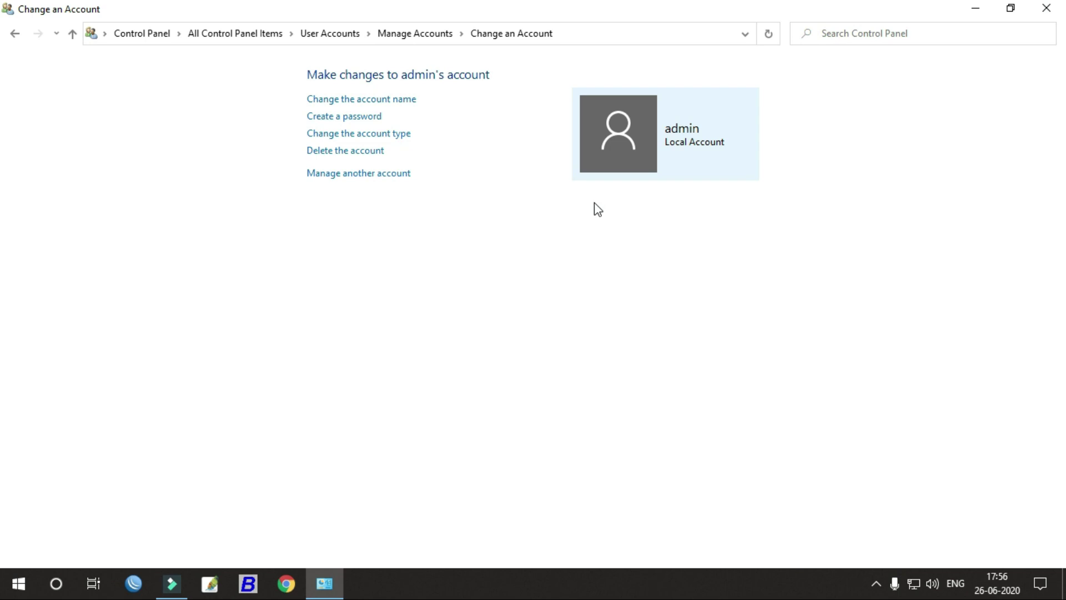
{"action": "left_click", "coordinate": [378, 156]}
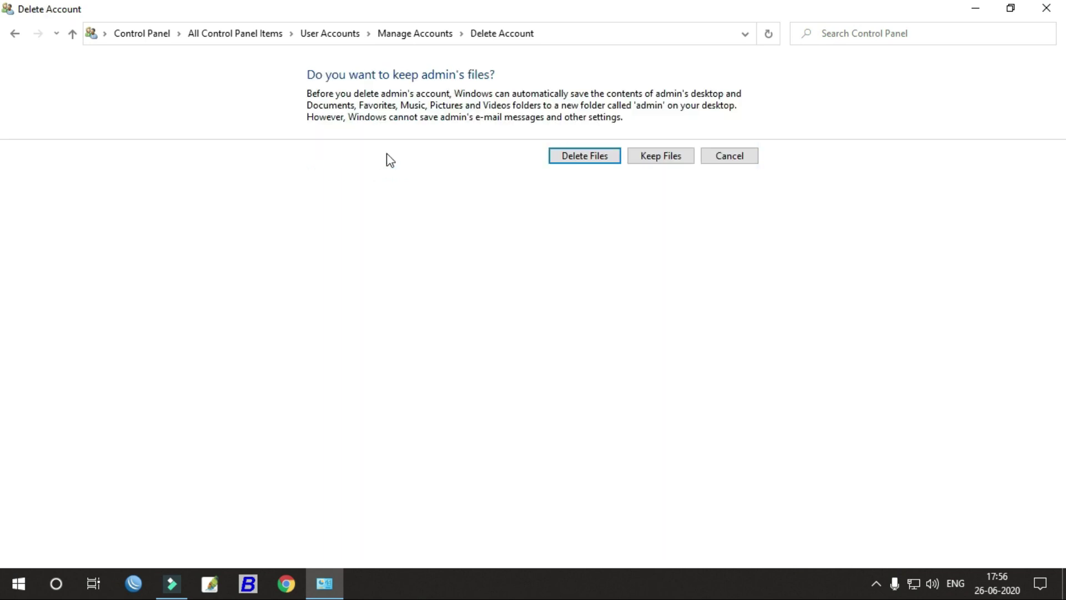
{"action": "left_click", "coordinate": [580, 160]}
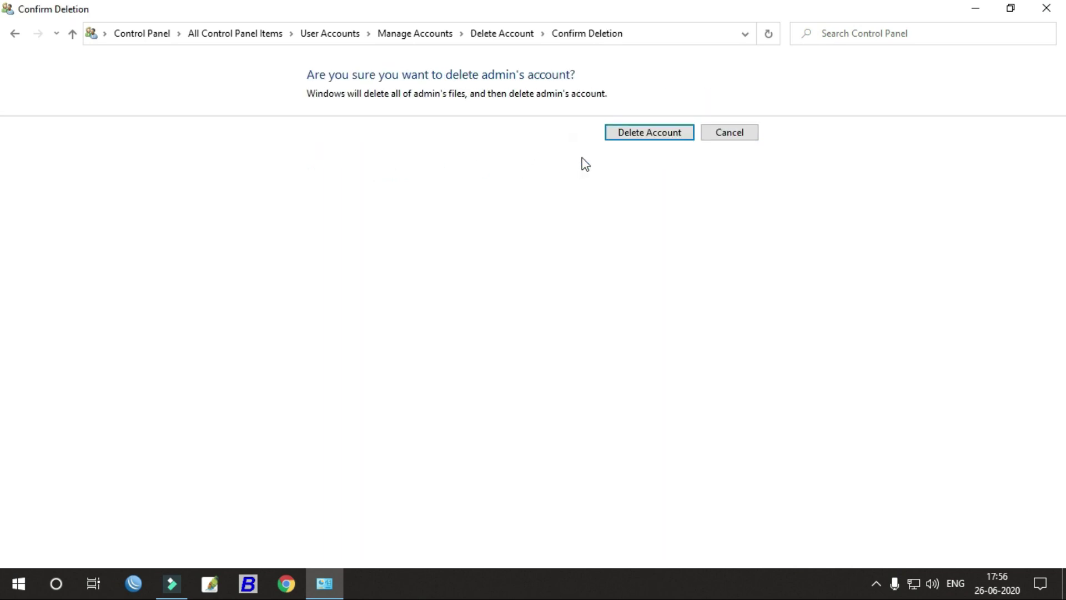
{"action": "left_click", "coordinate": [659, 139]}
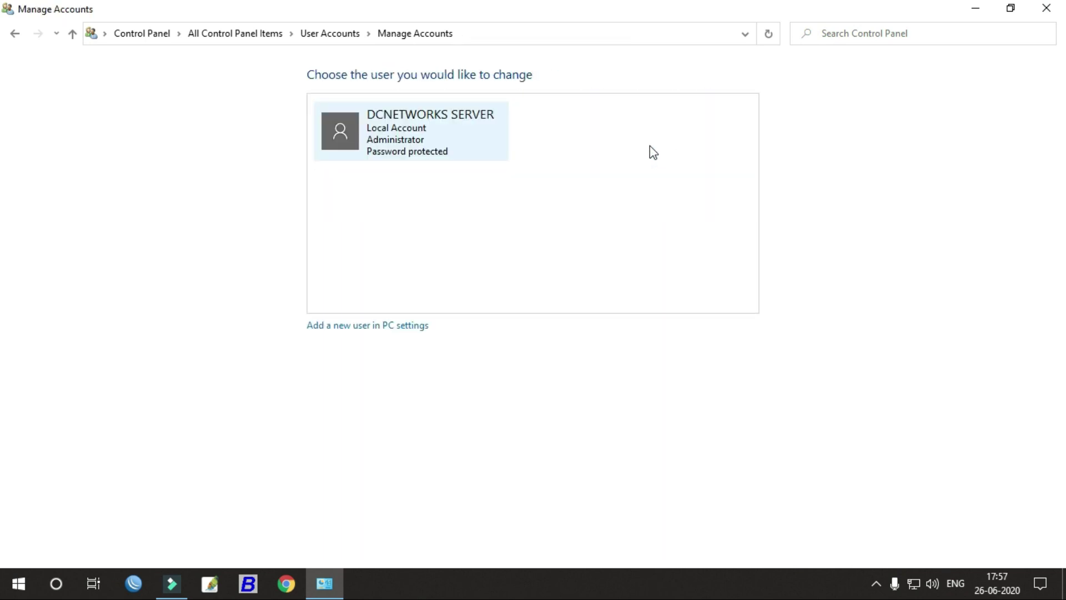